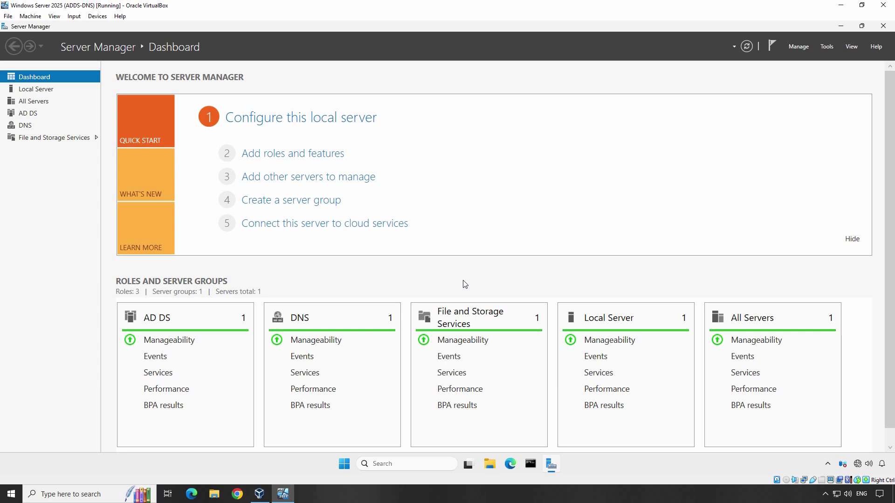
- Launch Active Directory Users and Computers from Server Manager's Tools menu
left_click(825, 48)
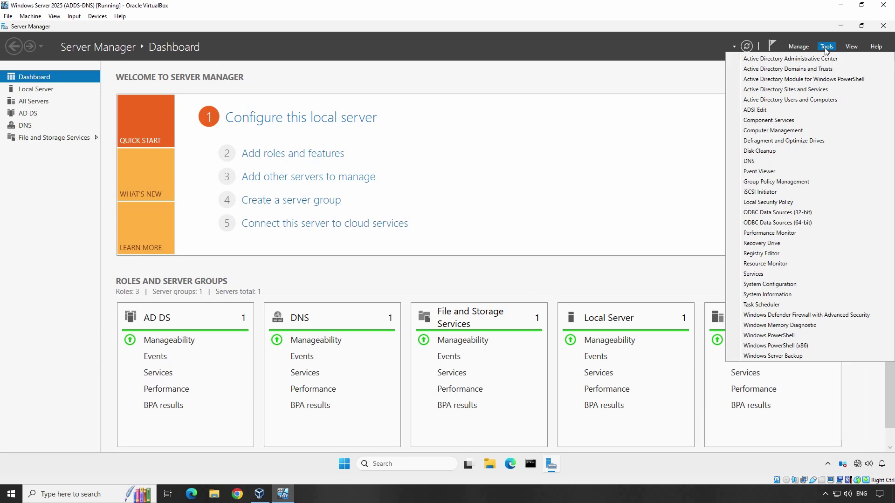
left_click(796, 101)
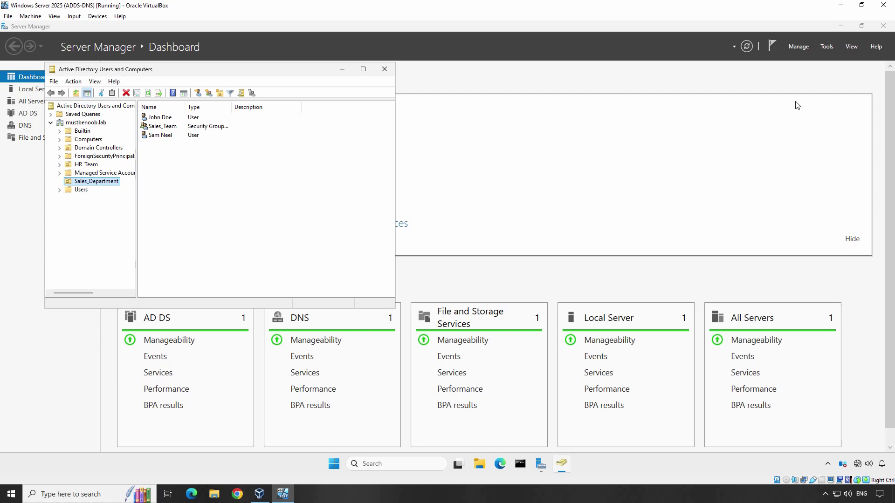
- Check 'Account is disabled' on the first Sales_Department user's Account tab and apply it
left_click(167, 119)
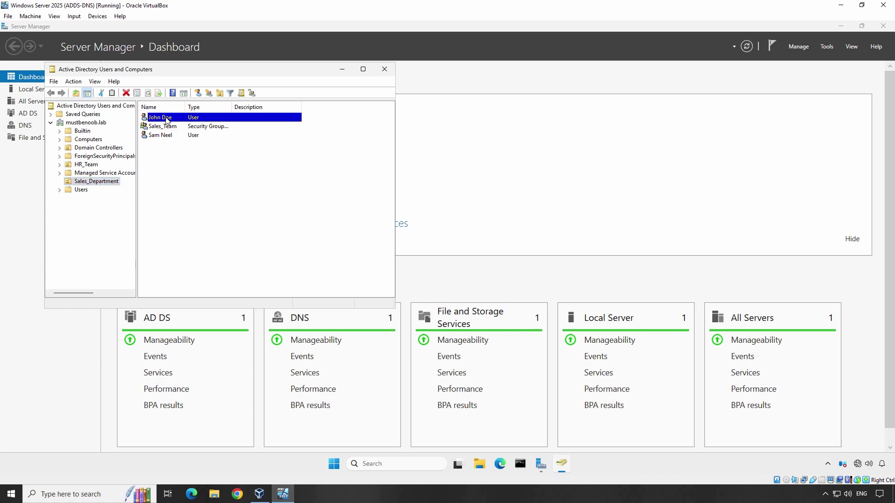
right_click(168, 120)
left_click(205, 250)
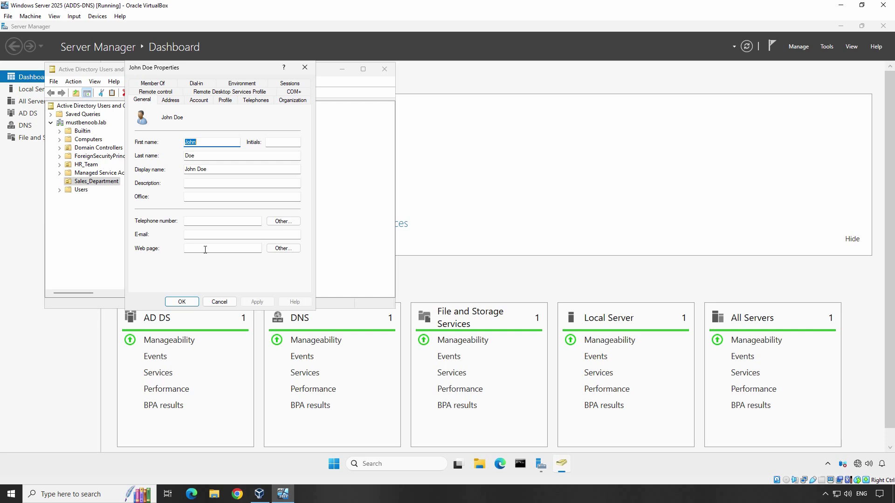
left_click(199, 100)
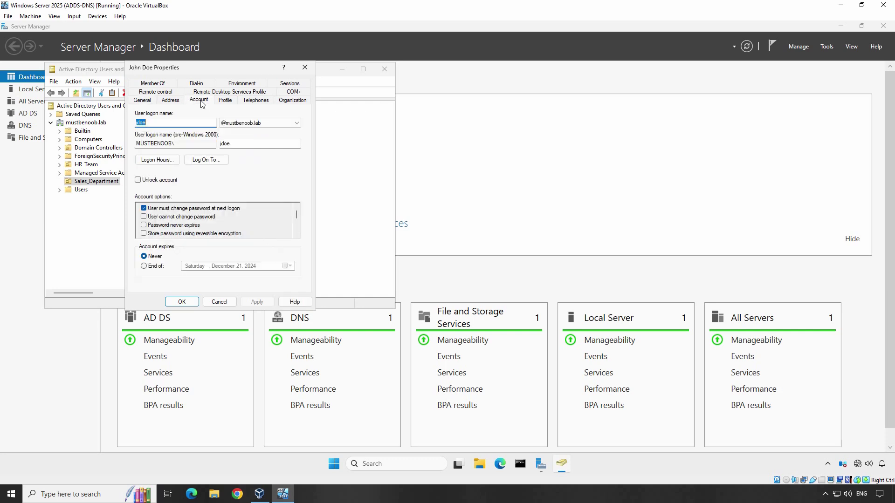
left_click_drag(296, 217, 297, 221)
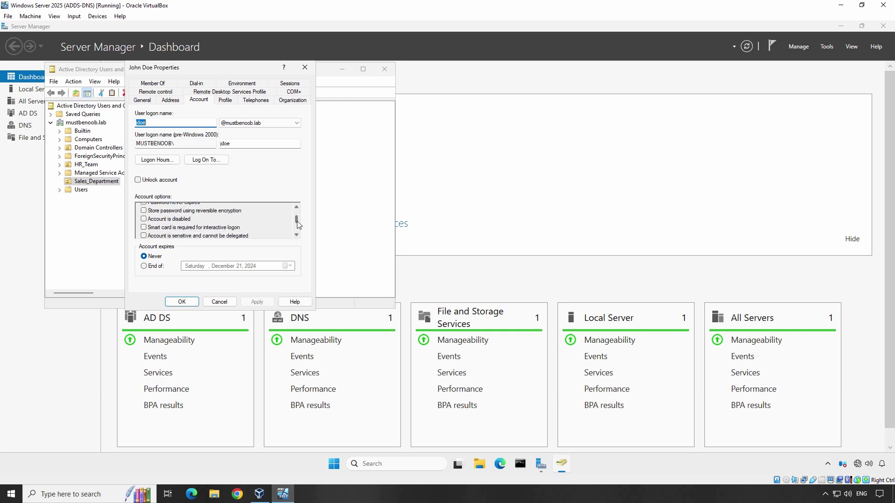
left_click(144, 219)
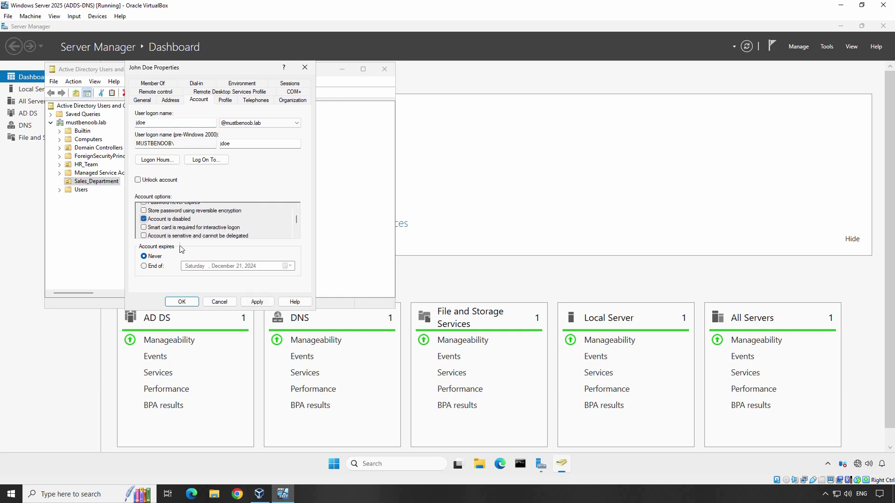
left_click(257, 302)
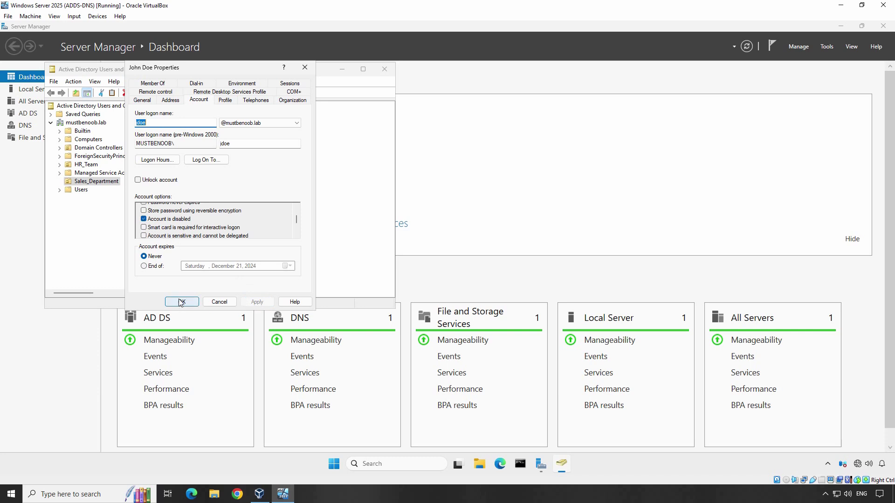
left_click(193, 302)
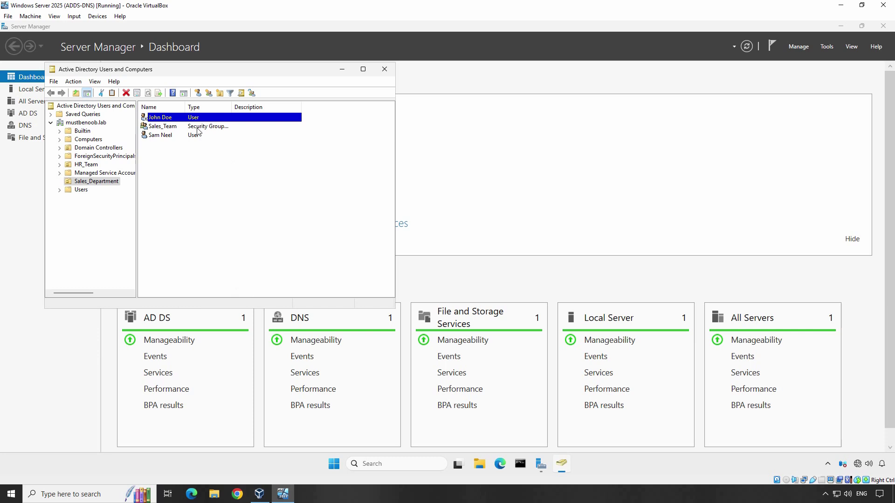
- Uncheck 'Account is disabled' on the first user's Account tab and apply the change
right_click(175, 119)
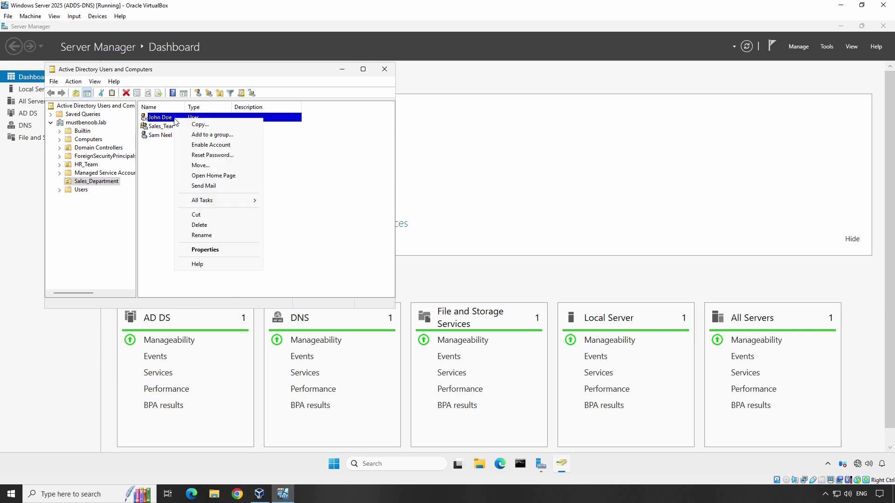
left_click(216, 249)
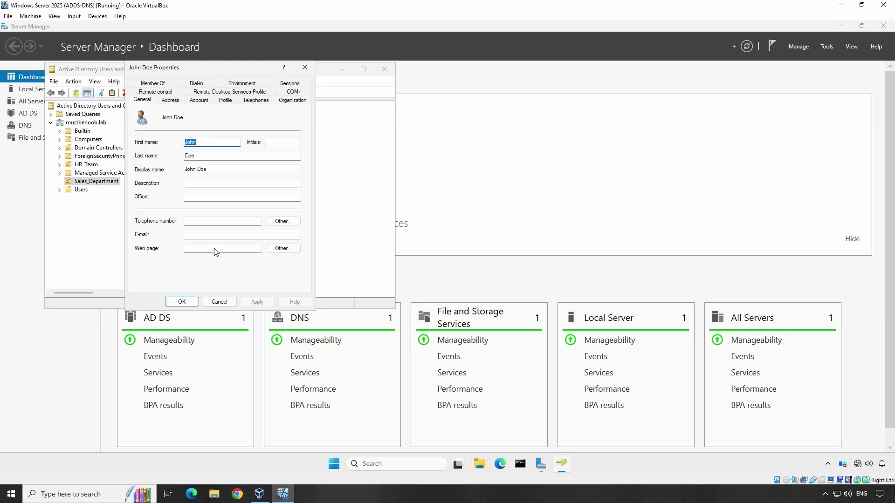
left_click(199, 100)
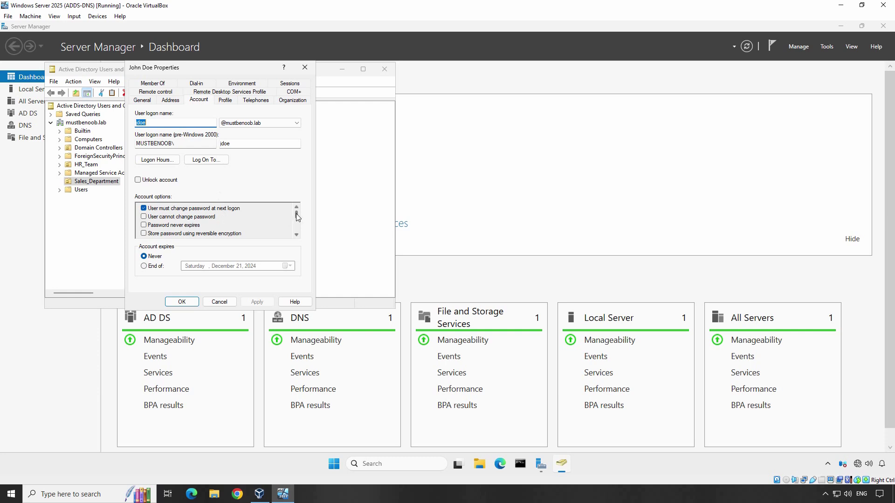
left_click_drag(295, 214, 296, 219)
left_click(144, 216)
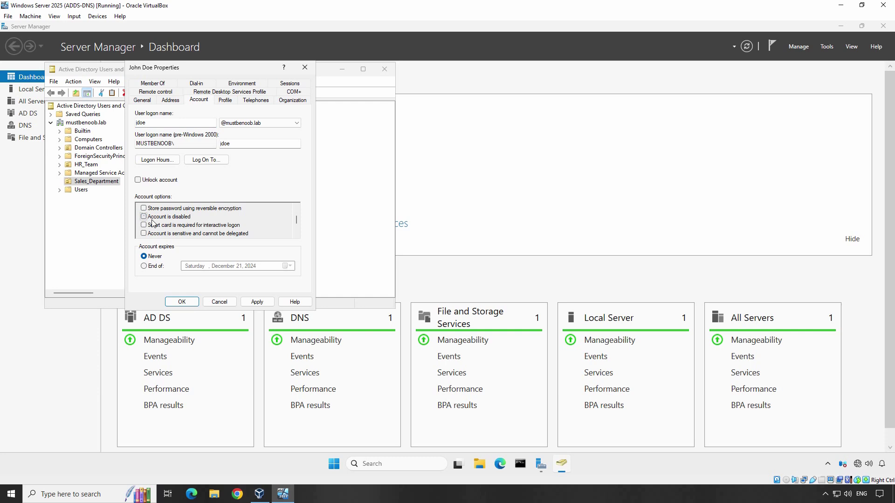
left_click(257, 302)
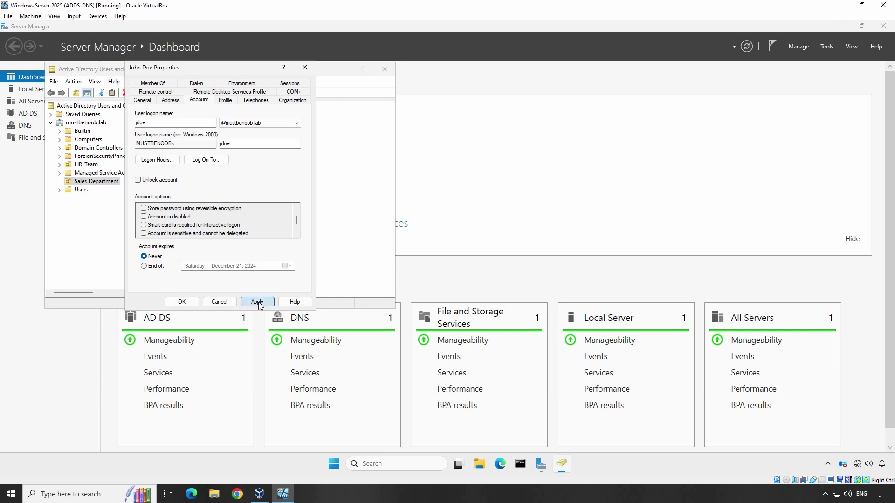
left_click(192, 305)
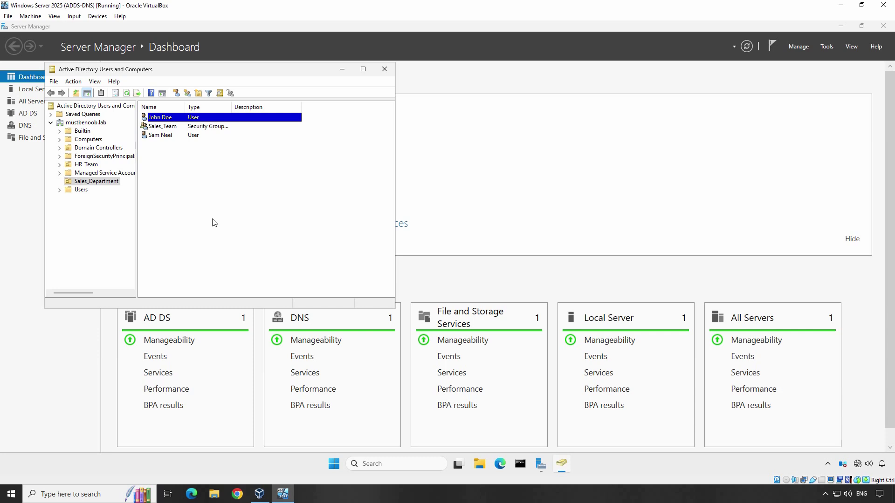
- Disable the first user with the Disable Account quick action, then refresh the user list
left_click(180, 119)
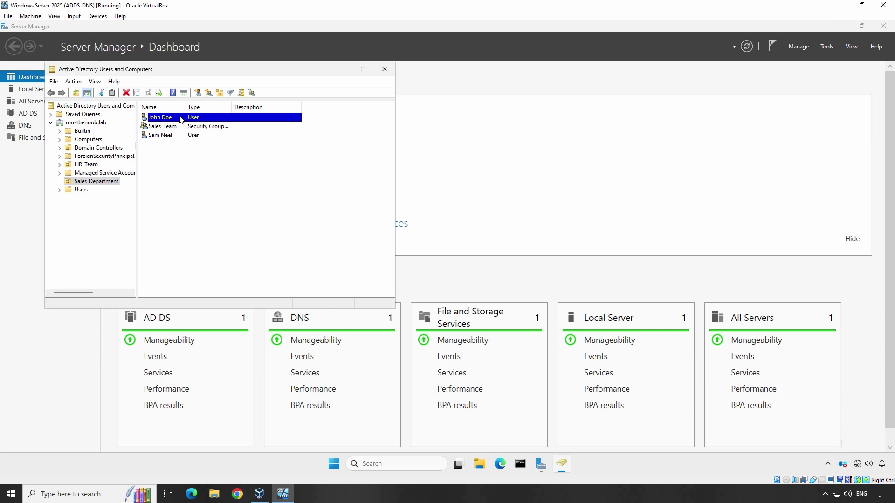
right_click(181, 119)
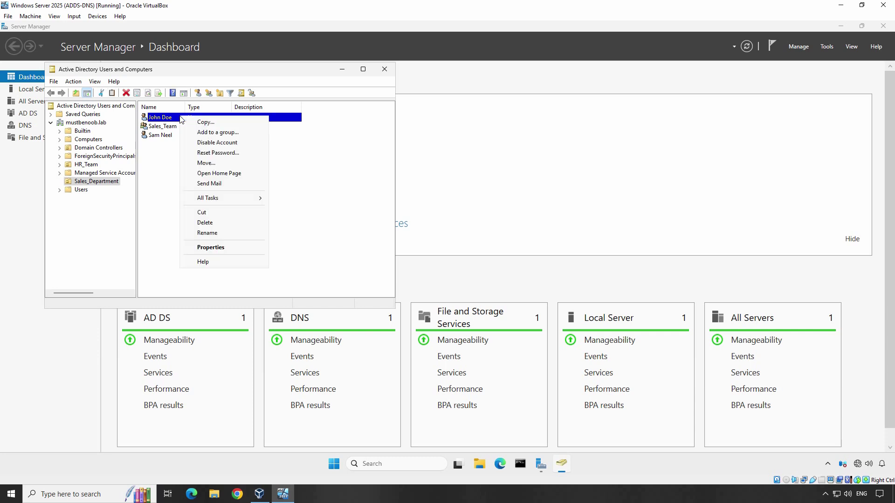
left_click(222, 144)
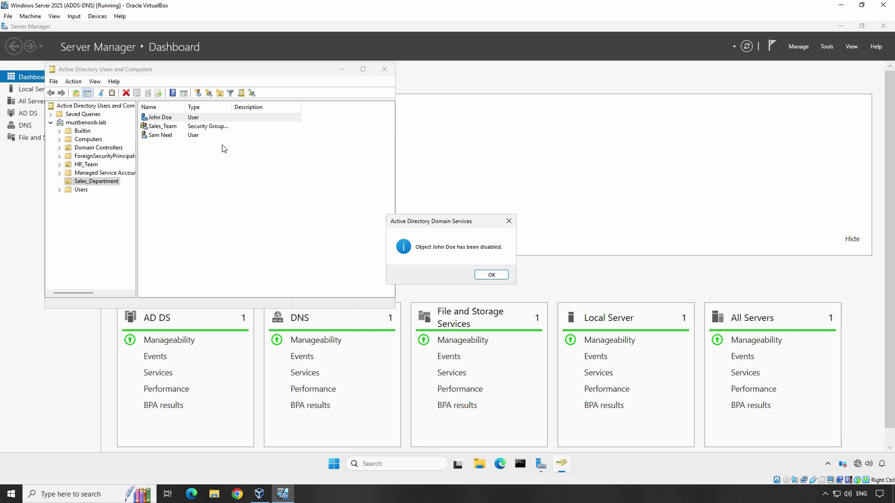
left_click(490, 275)
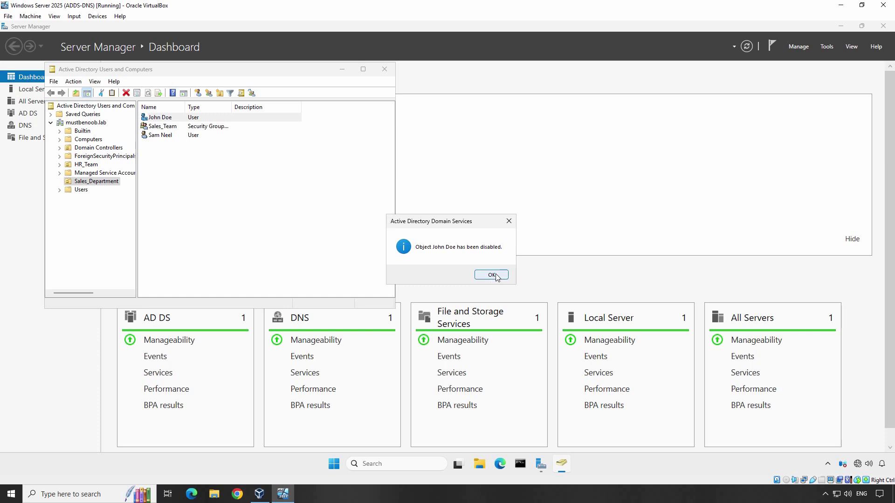
right_click(235, 186)
left_click(252, 248)
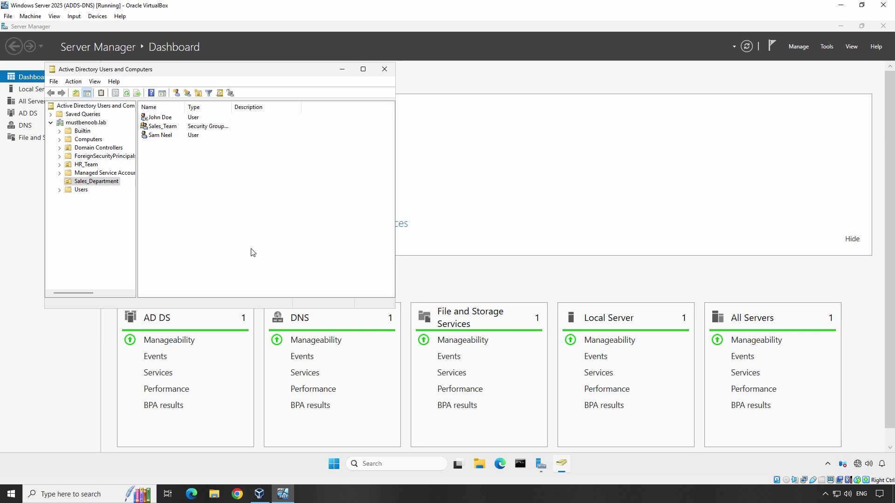
- Re-enable the first user with the Enable Account quick action, then refresh the object list
left_click(173, 119)
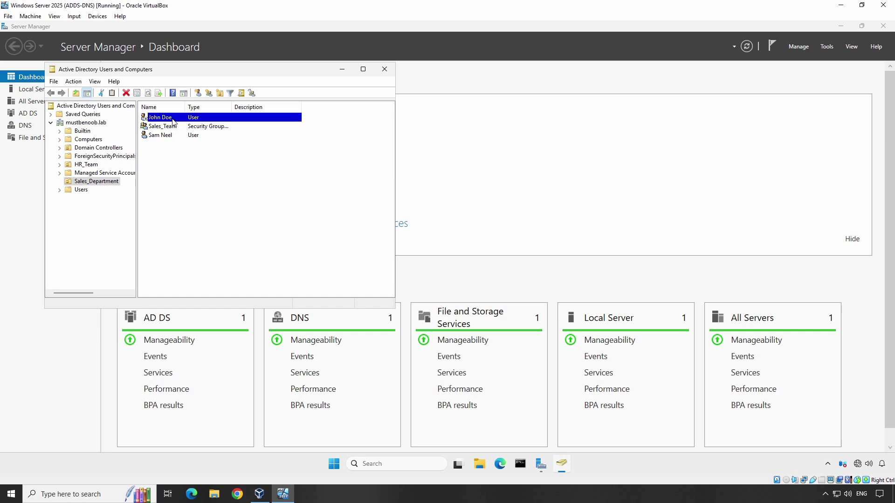
right_click(173, 122)
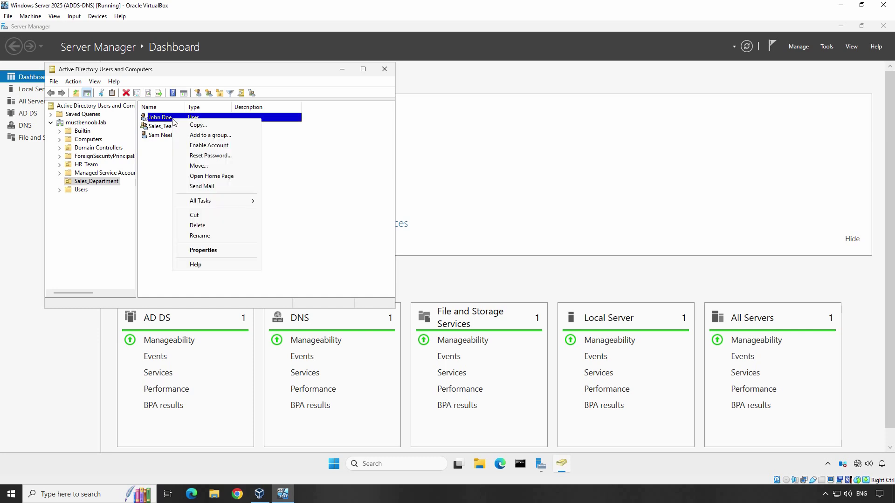
left_click(225, 149)
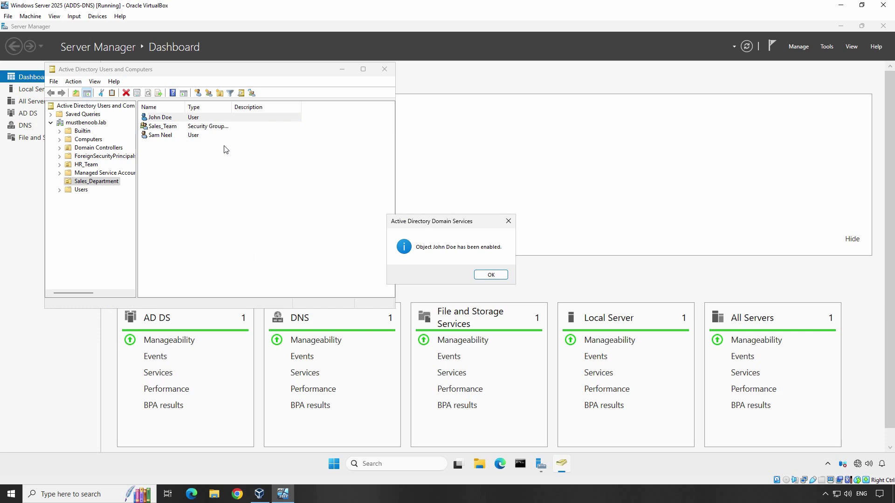
left_click(493, 275)
right_click(248, 182)
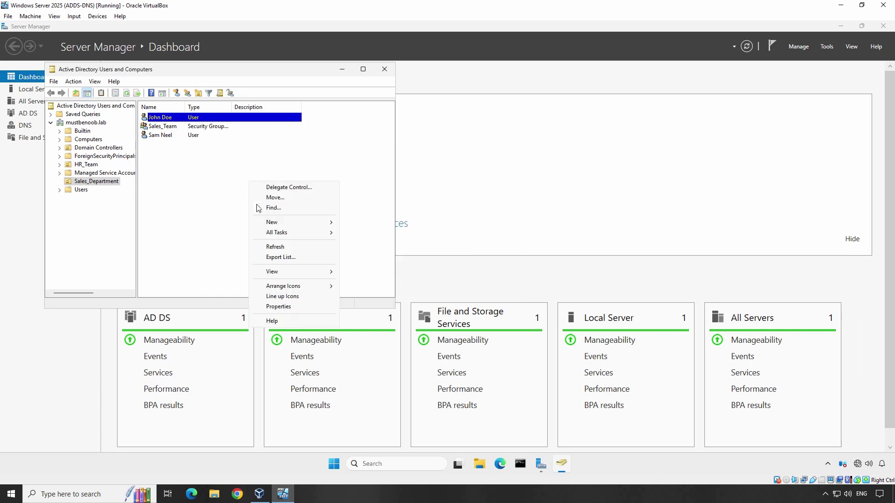
left_click(271, 250)
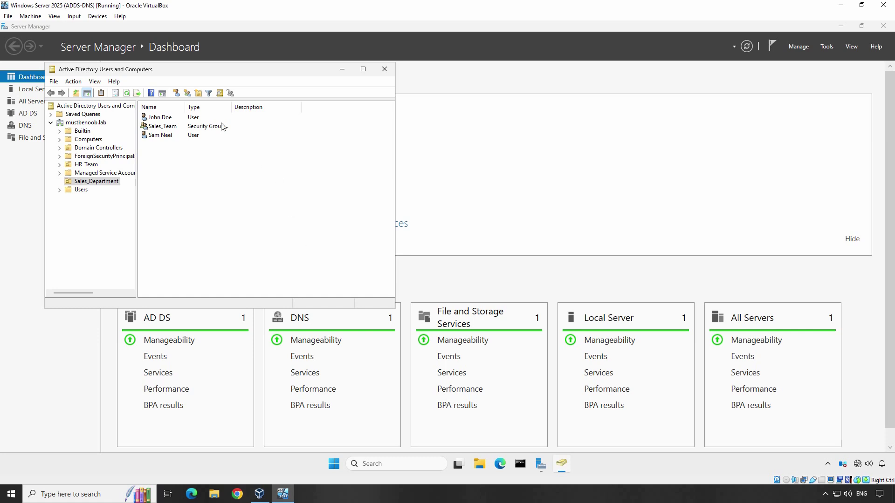
- Reset the first user's password, entering and confirming the new password, with change required at next logon
right_click(170, 119)
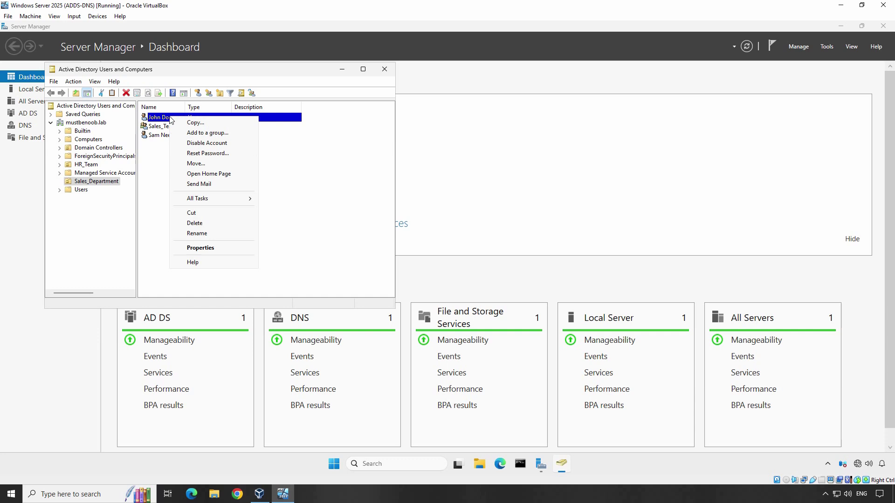
left_click(208, 154)
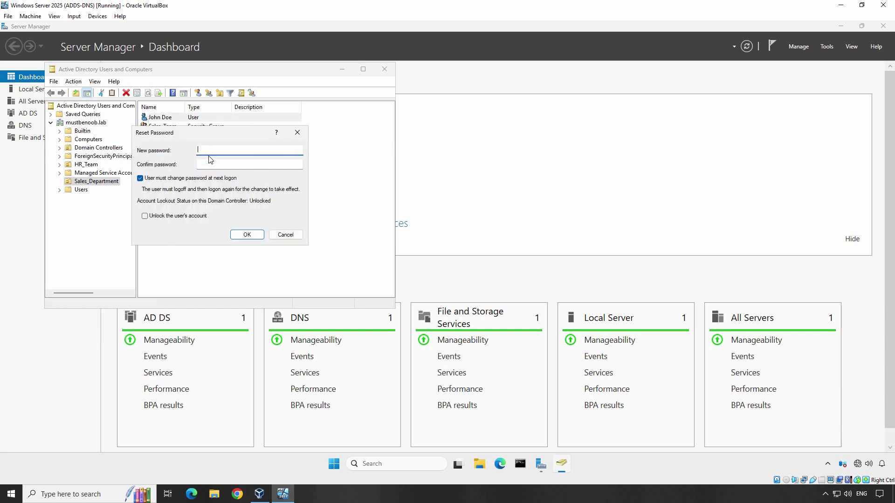
type("P@ssw0rd1")
key("Tab")
type("P@ssw0rd1")
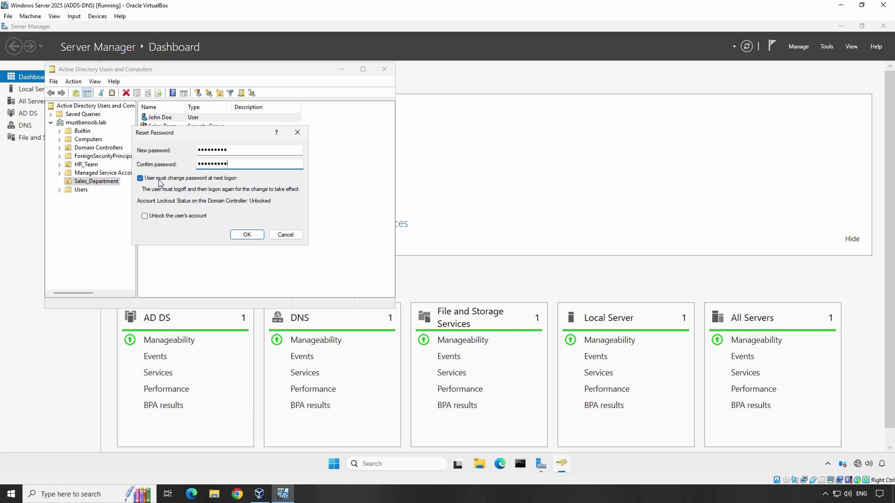
left_click(245, 236)
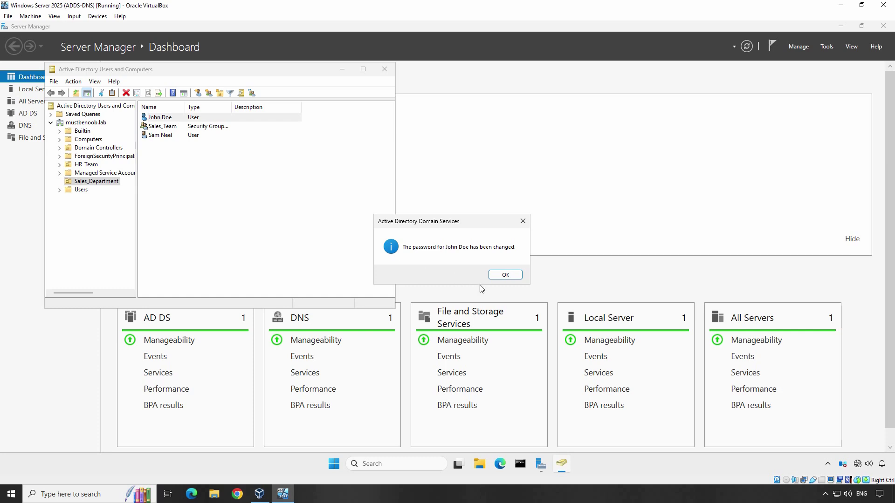
left_click(500, 278)
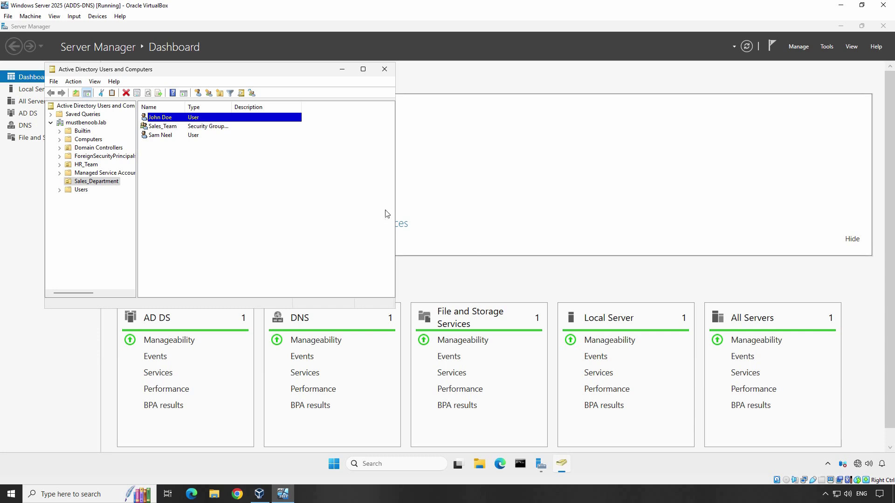
- Move the user account into the HR_Team OU and display HR_Team's contents
right_click(173, 119)
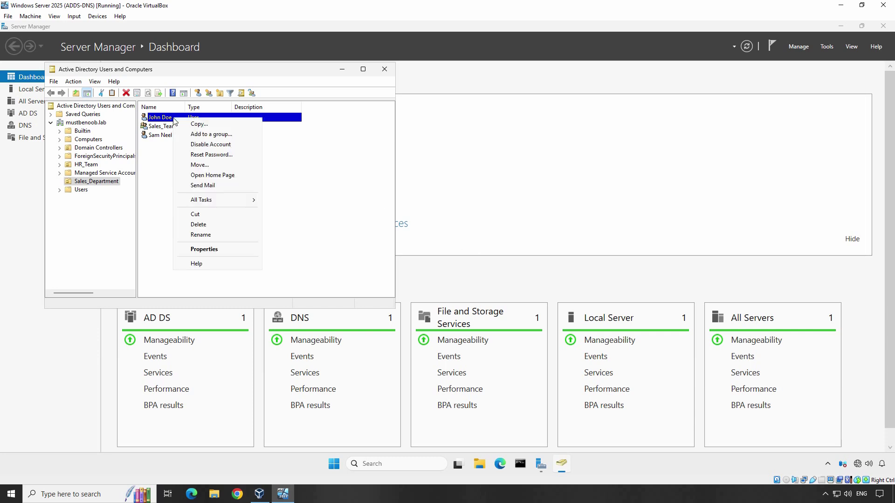
left_click(200, 166)
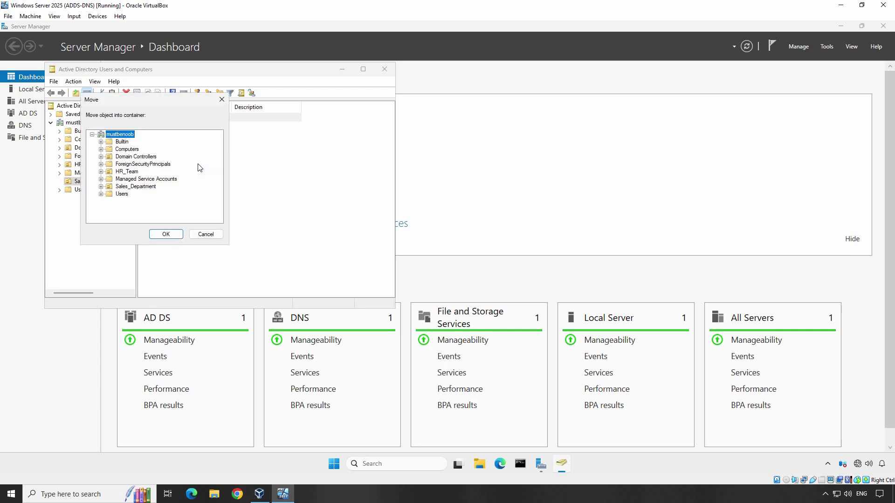
left_click(127, 173)
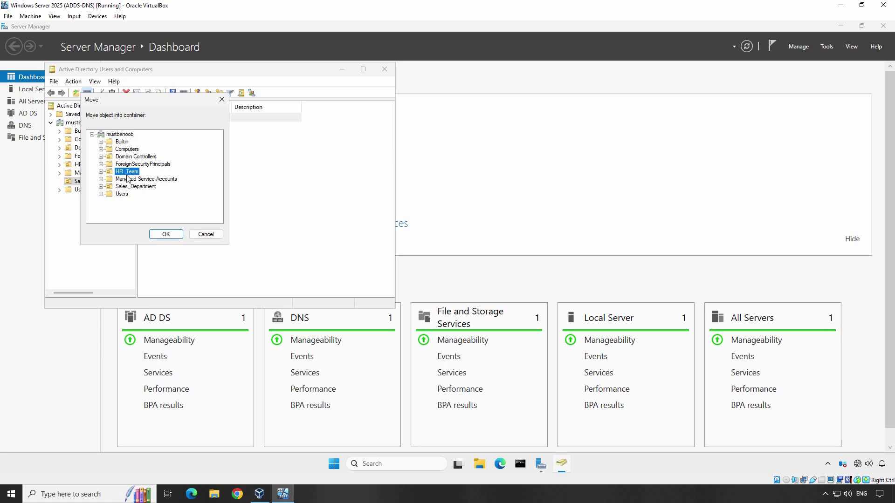
left_click(164, 234)
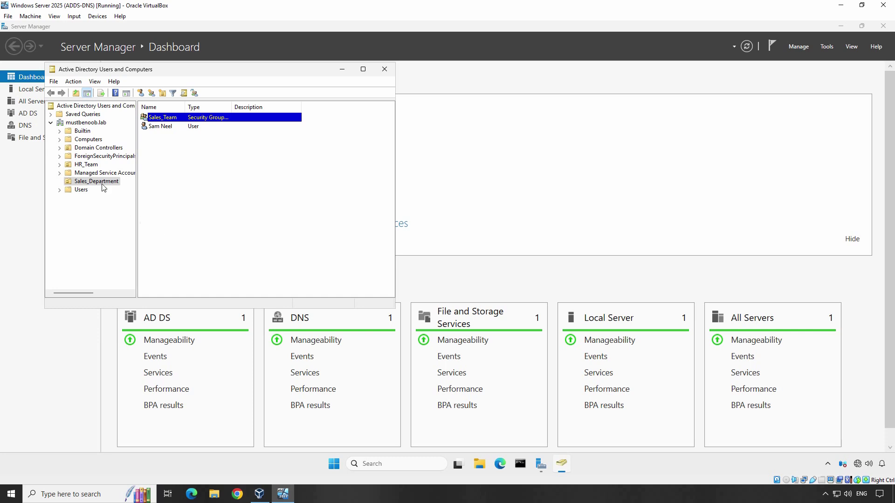
left_click(89, 165)
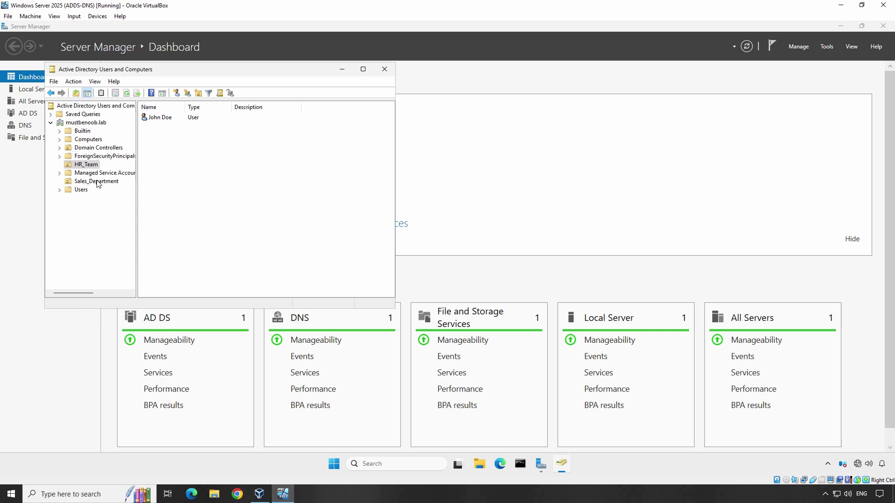
- Check 'Unlock account' on the remaining Sales_Department user's Account tab and apply it
left_click(98, 182)
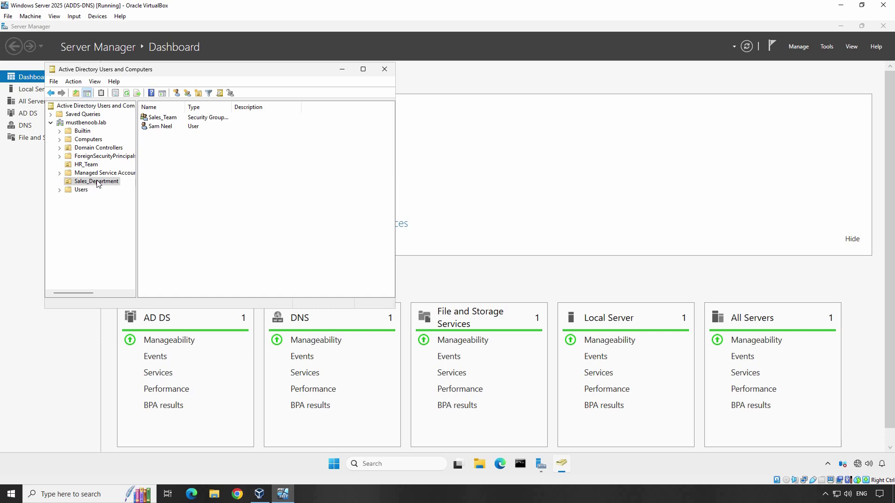
right_click(156, 129)
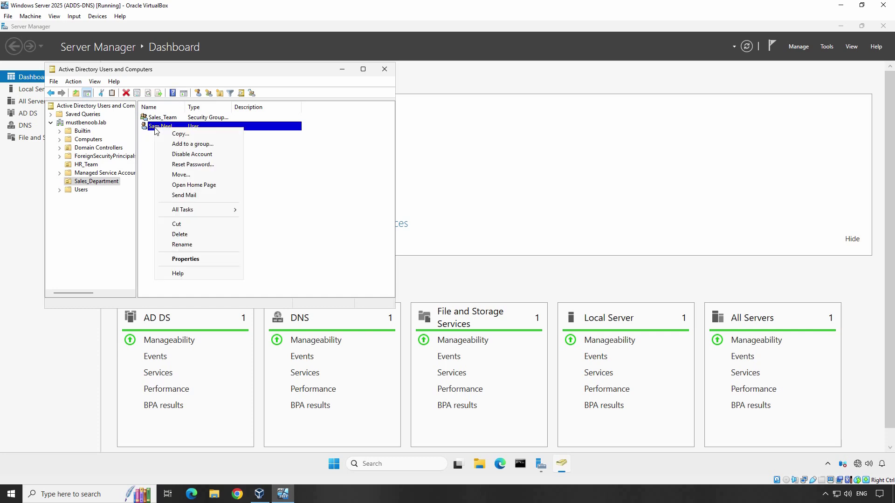
left_click(185, 259)
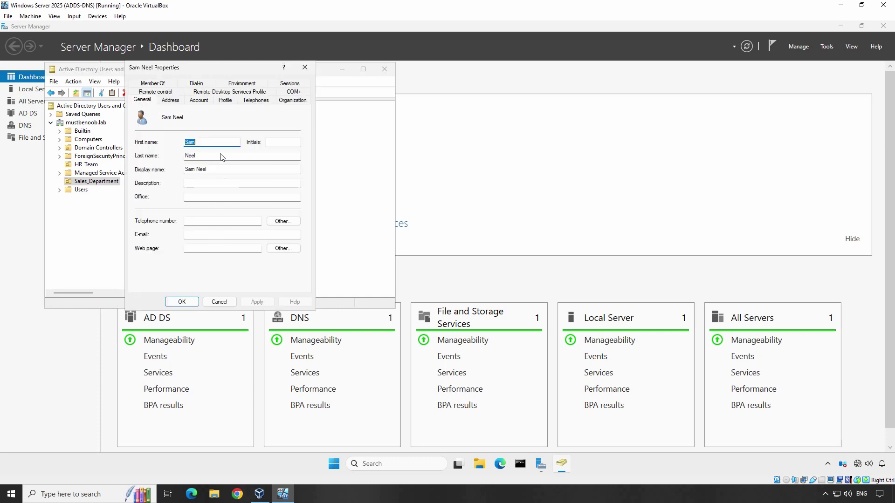
left_click(200, 101)
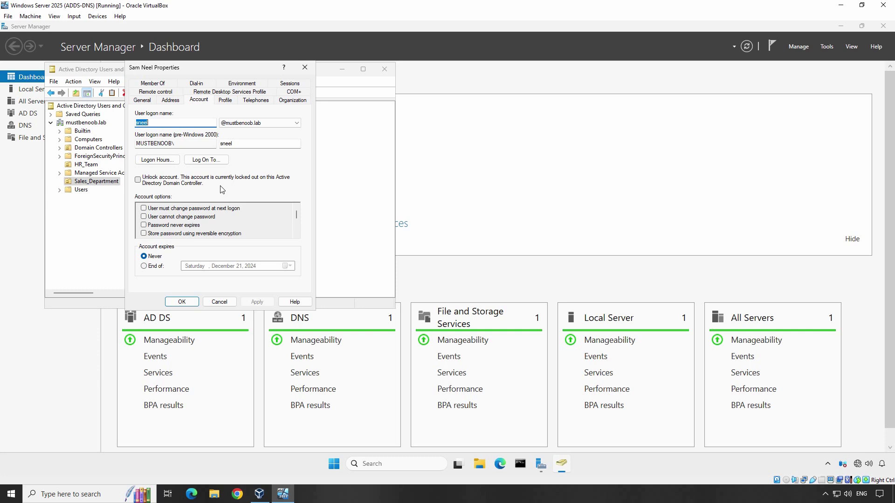
left_click(138, 180)
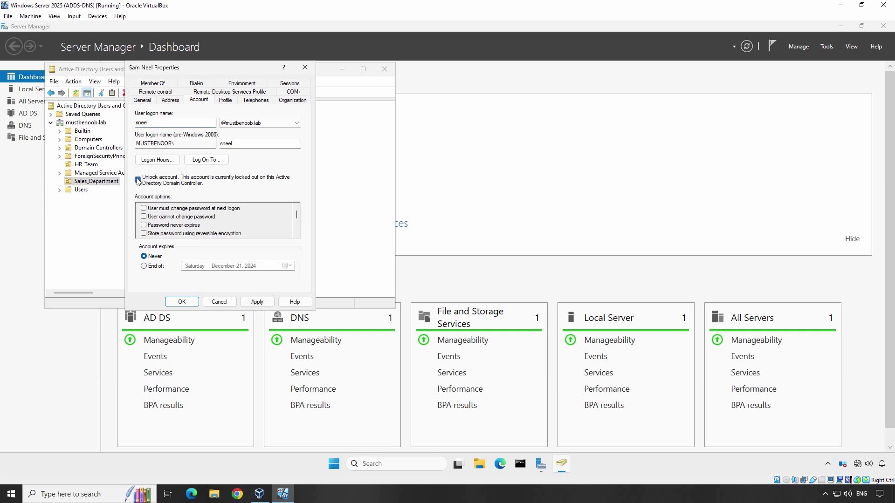
left_click(257, 302)
left_click(182, 302)
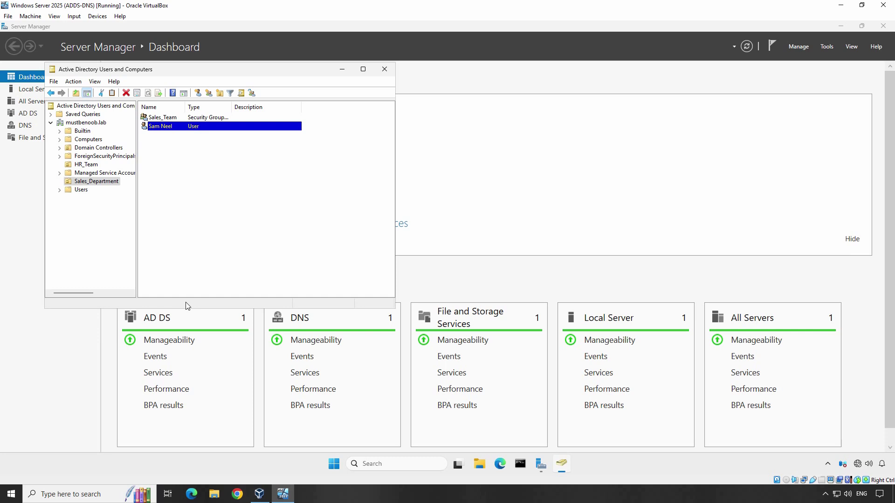
- Reopen the unlocked user's Account tab to verify the lockout notice is gone
right_click(162, 129)
left_click(199, 258)
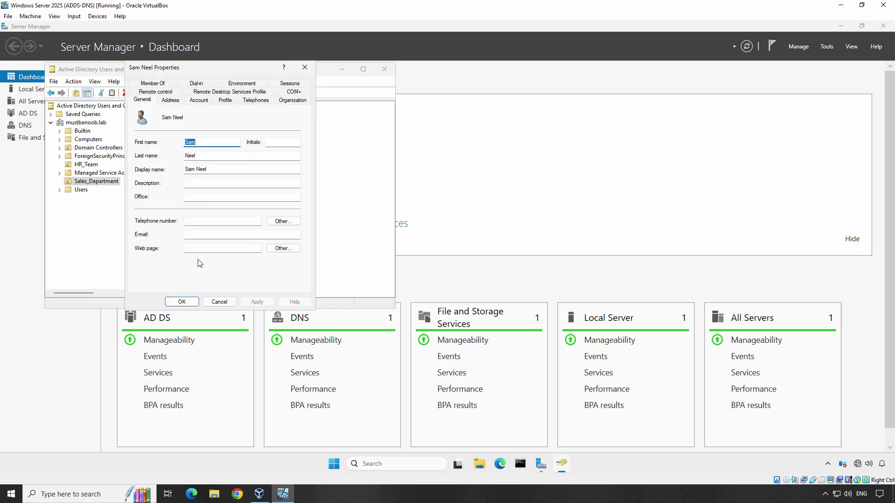
left_click(199, 101)
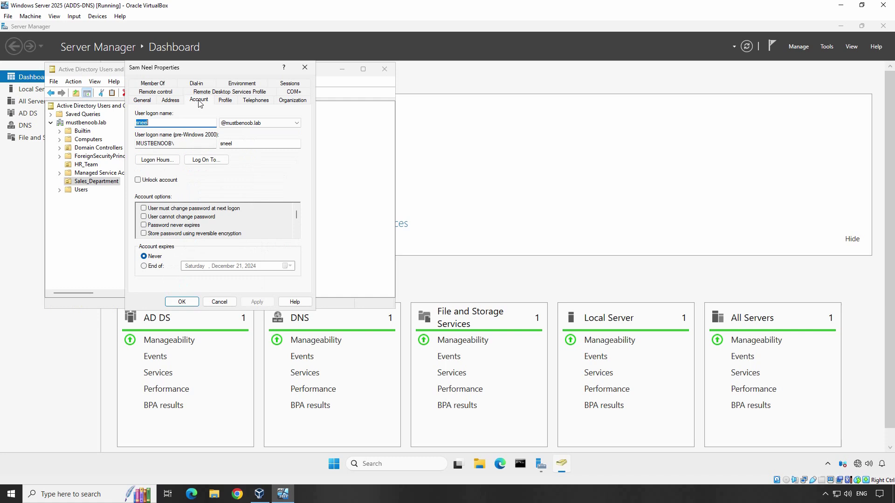